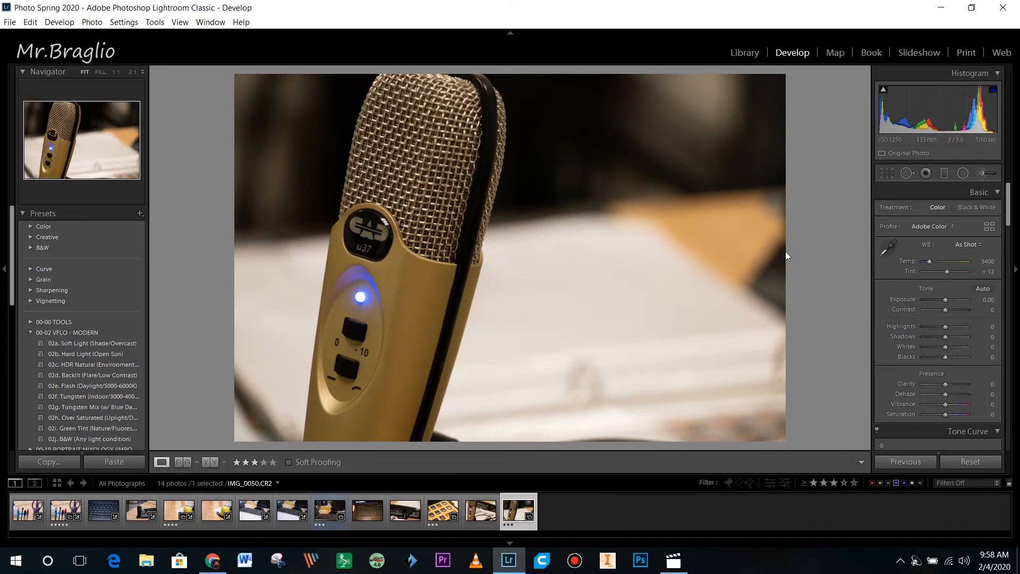
- Crop the microphone photo tighter from the right and straighten it to -4.27°
{"action": "left_click", "coordinate": [888, 173]}
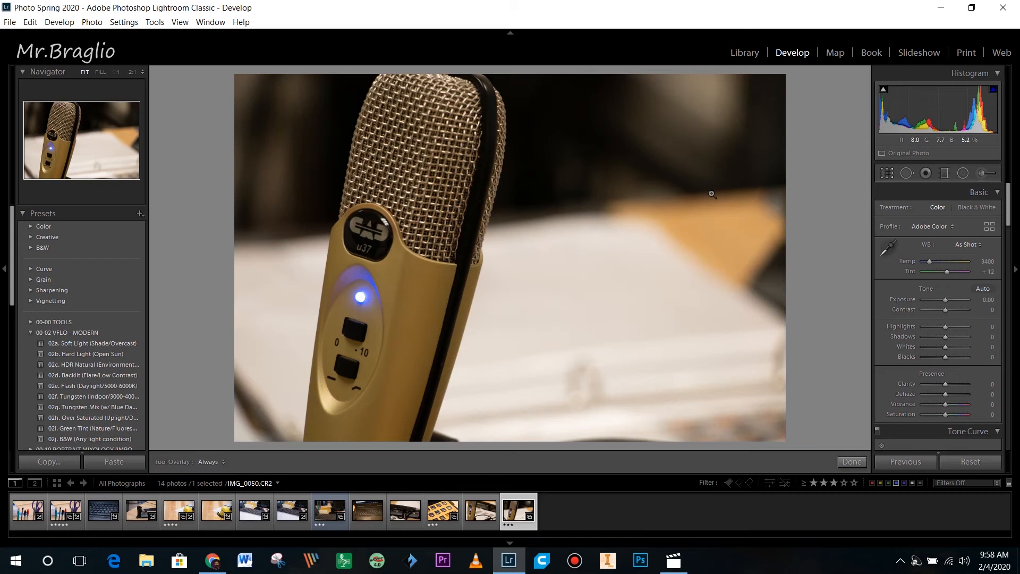
{"action": "left_click_drag", "start_coordinate": [787, 219], "coordinate": [690, 223]}
{"action": "left_click_drag", "start_coordinate": [563, 253], "coordinate": [543, 260]}
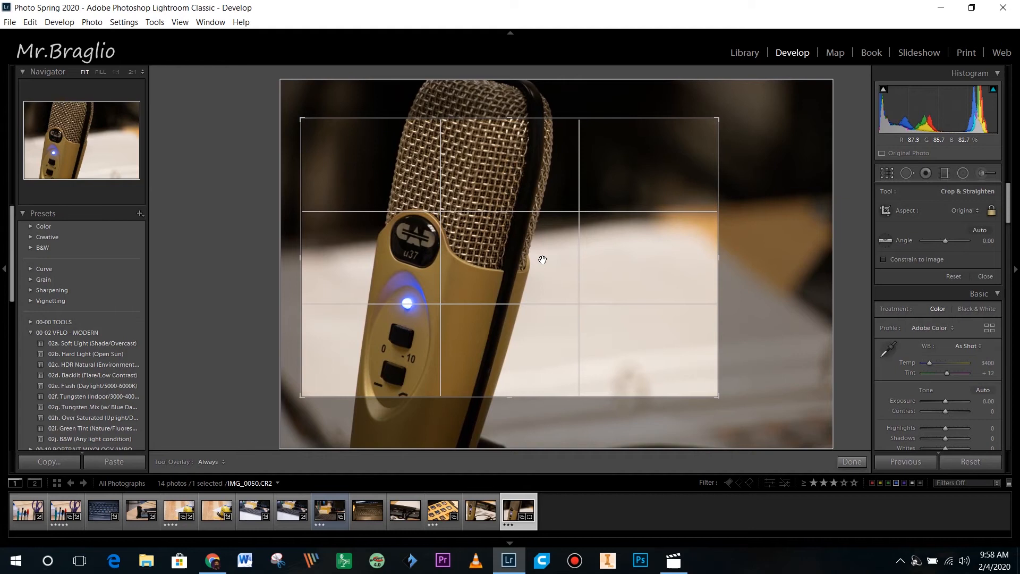
{"action": "left_click_drag", "start_coordinate": [542, 260], "coordinate": [533, 254]}
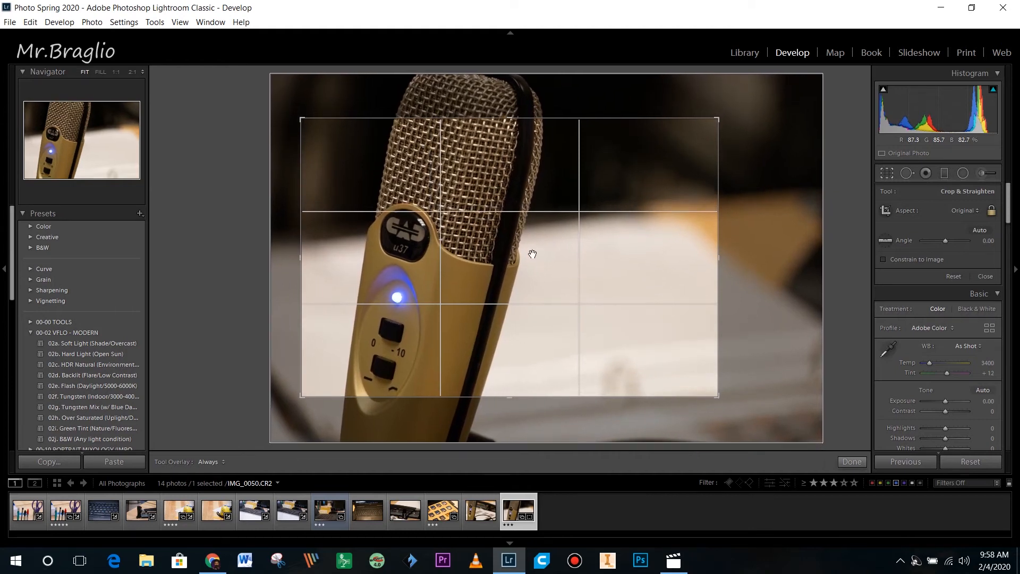
{"action": "left_click_drag", "start_coordinate": [768, 260], "coordinate": [764, 238]}
{"action": "left_click_drag", "start_coordinate": [455, 264], "coordinate": [457, 259]}
{"action": "key", "text": "Return"}
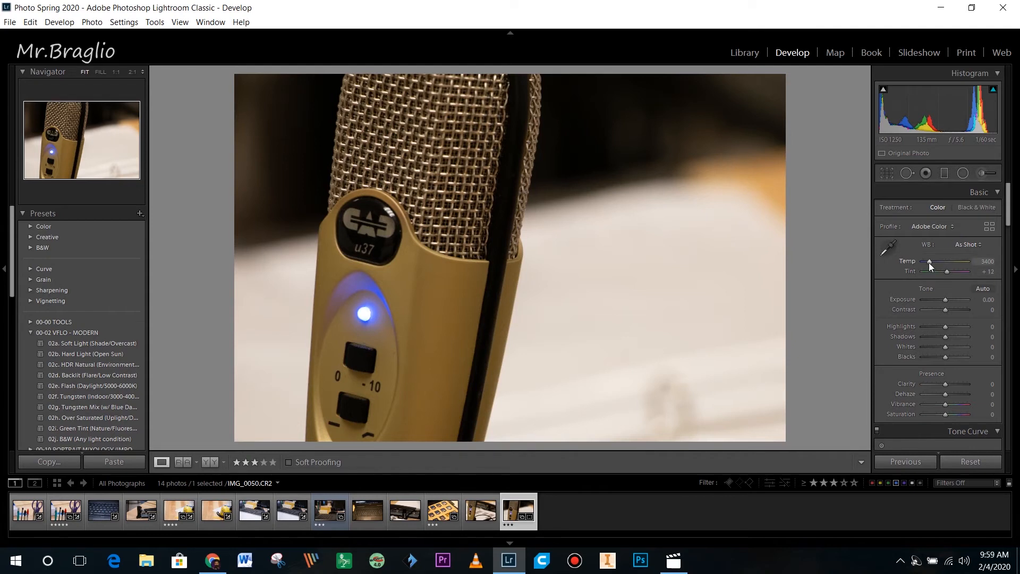
- Neutralise white balance by sampling the background (Temp 3100, Tint +9) and compare with Before
{"action": "mouse_move", "coordinate": [930, 260]}
{"action": "left_mouse_down"}
{"action": "mouse_move", "coordinate": [953, 258]}
{"action": "mouse_move", "coordinate": [932, 261]}
{"action": "left_mouse_up"}
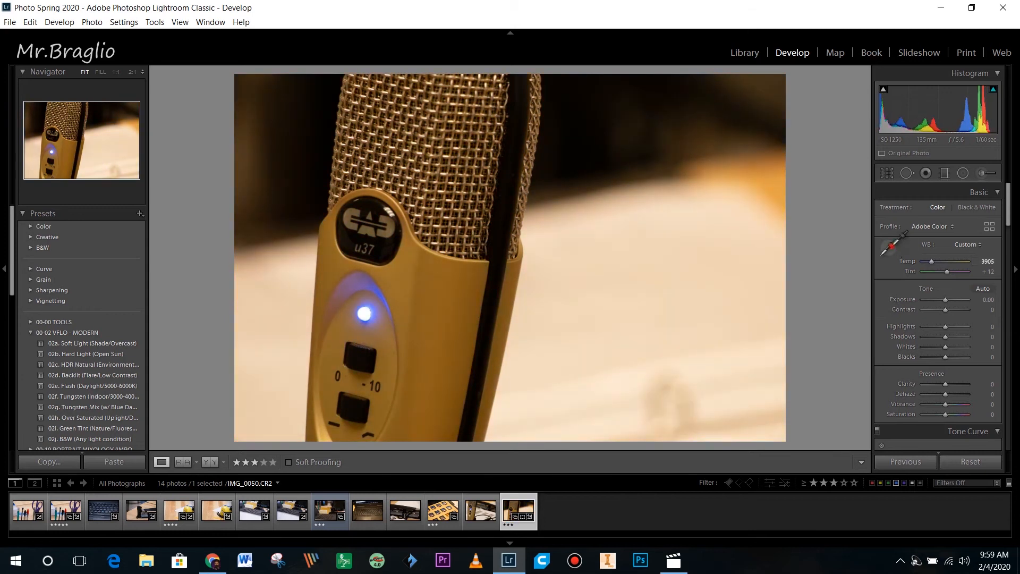
{"action": "left_click", "coordinate": [889, 247]}
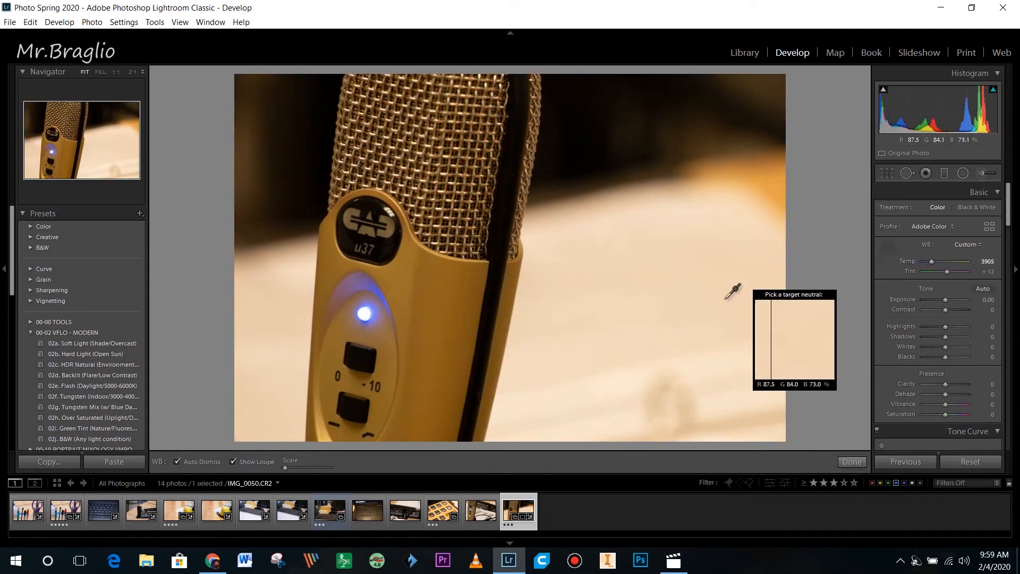
{"action": "left_click", "coordinate": [571, 307]}
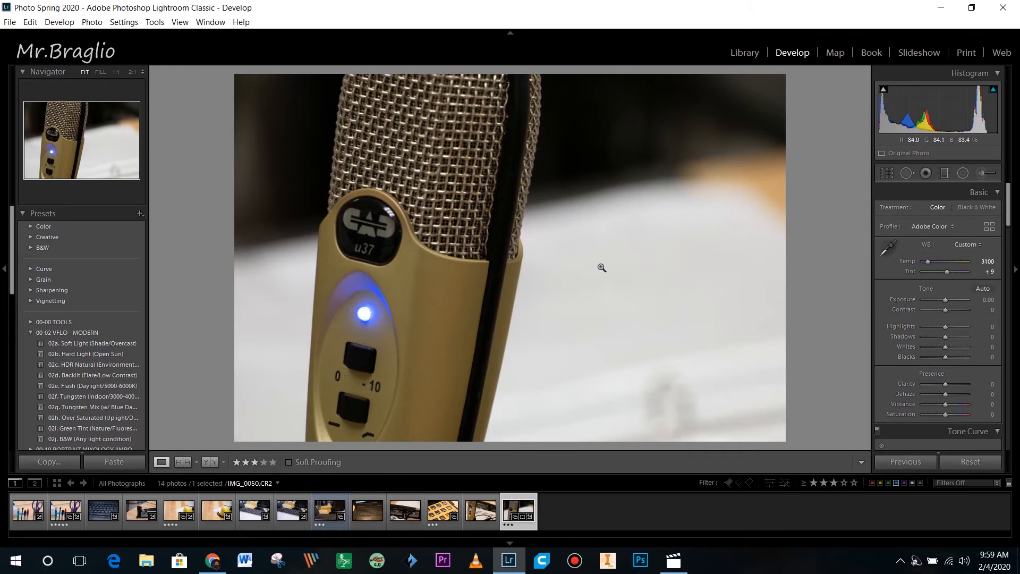
{"action": "key", "text": "backslash"}
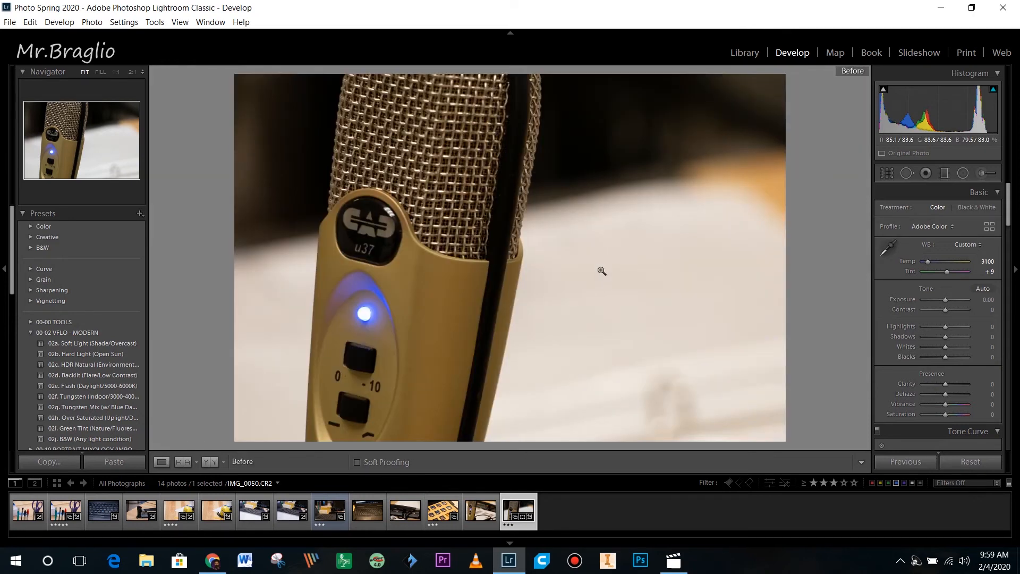
{"action": "key", "text": "backslash"}
{"action": "key", "text": "backslash"}
{"action": "key", "text": "backslash"}
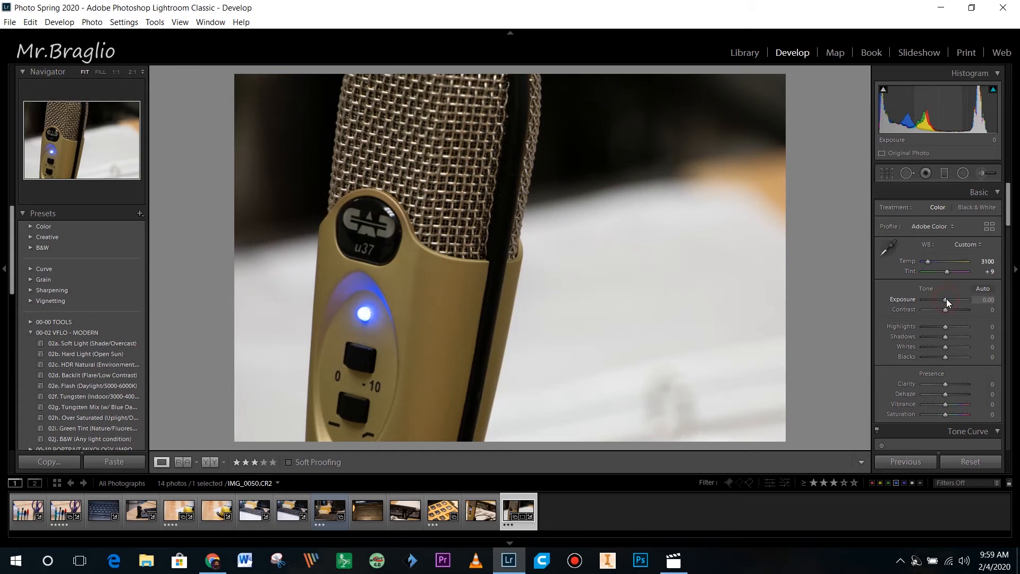
- Test exposure with highlight clipping shown, then settle Exposure at +0.71
{"action": "left_click_drag", "start_coordinate": [946, 298], "coordinate": [940, 298]}
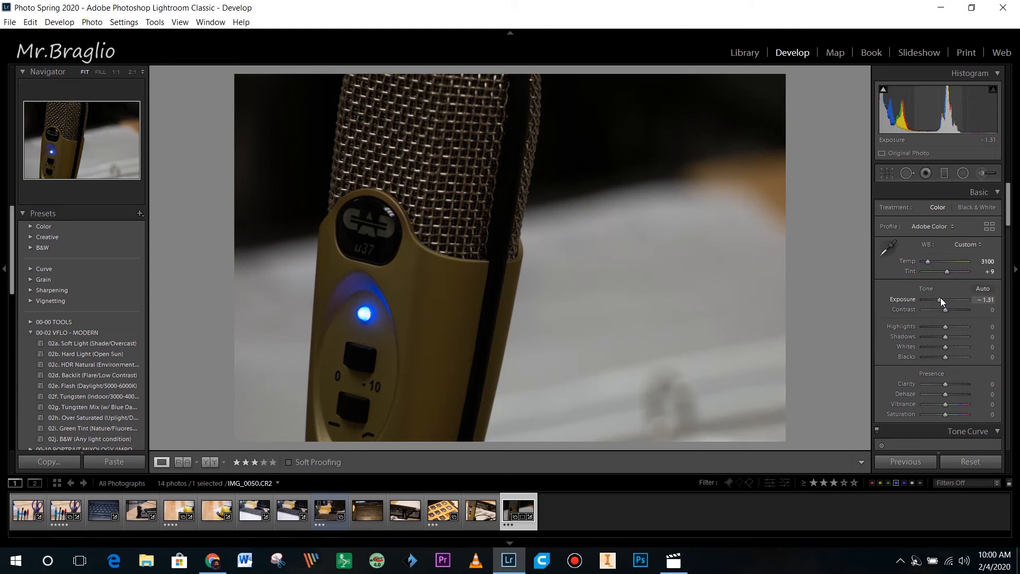
{"action": "left_click_drag", "start_coordinate": [942, 299], "coordinate": [948, 299]}
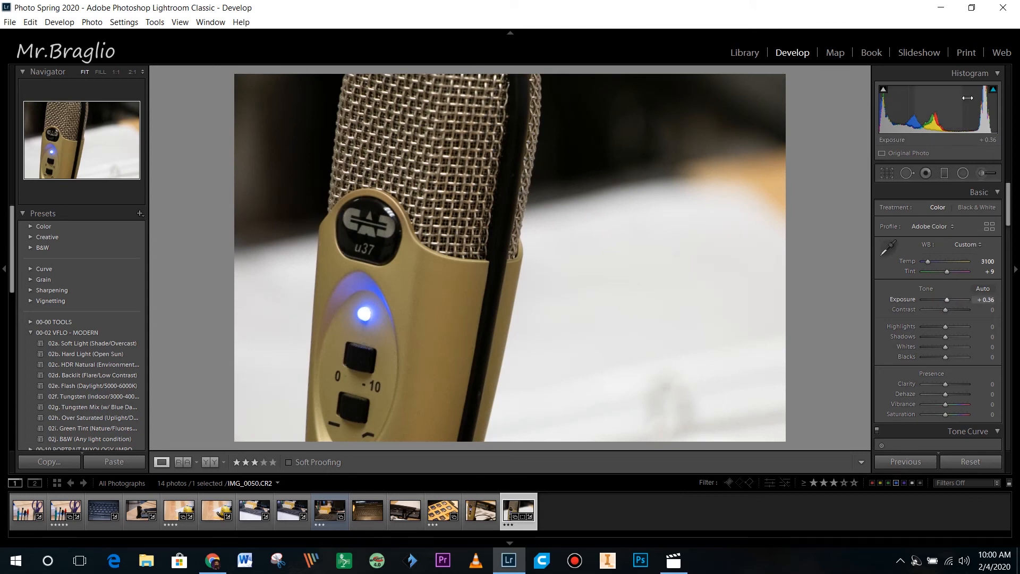
{"action": "left_click", "coordinate": [993, 89]}
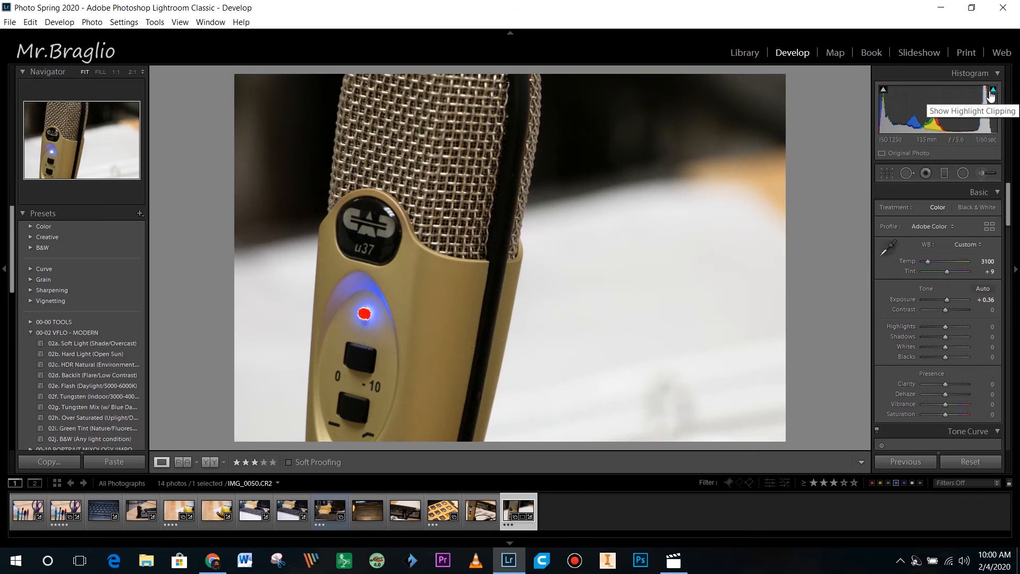
{"action": "left_click_drag", "start_coordinate": [948, 299], "coordinate": [957, 297]}
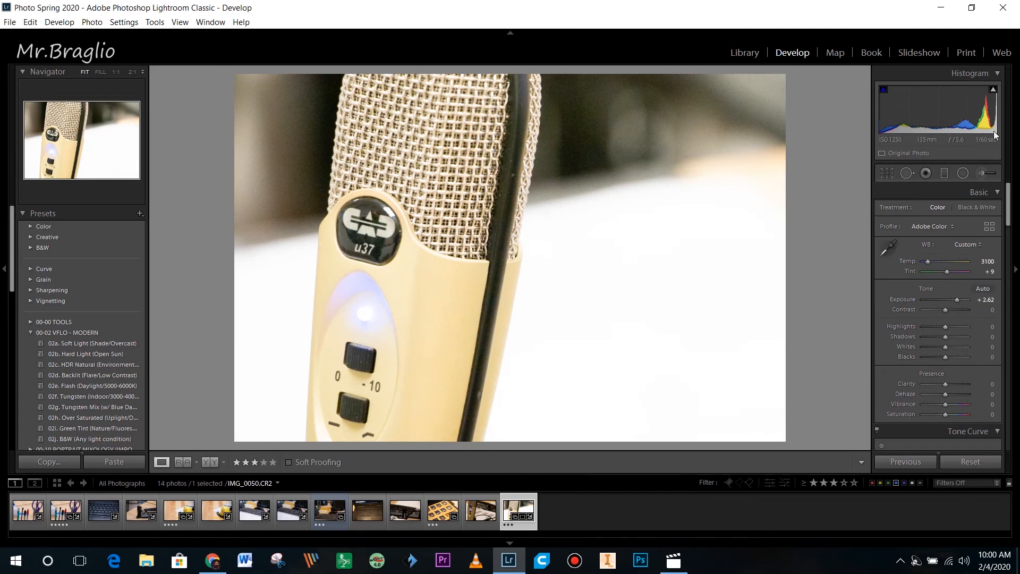
{"action": "mouse_move", "coordinate": [995, 92]}
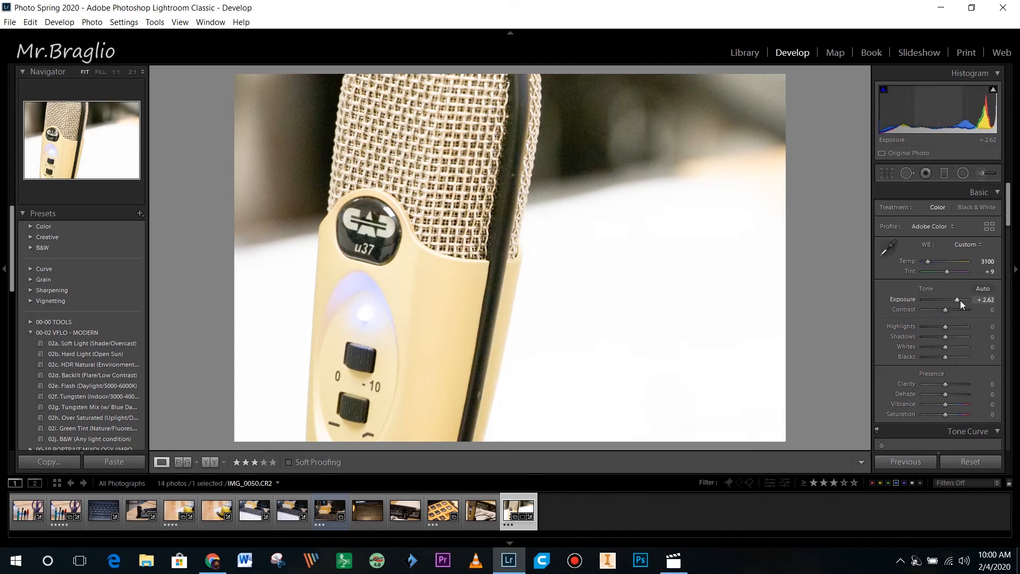
{"action": "left_click_drag", "start_coordinate": [959, 301], "coordinate": [950, 300]}
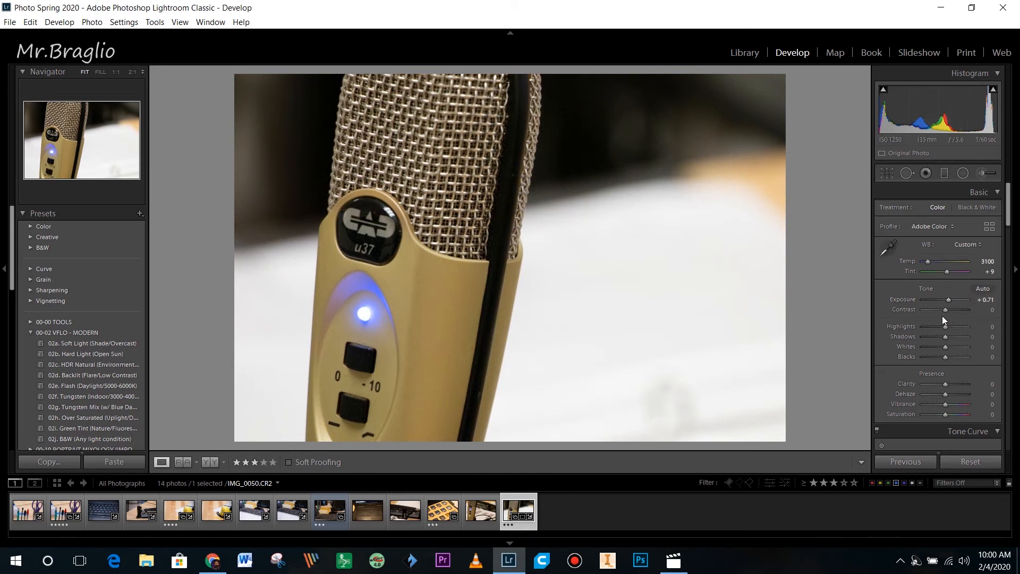
- Try Contrast from +60 down to -100, then bring it back to about +19
{"action": "left_click", "coordinate": [945, 311]}
{"action": "left_click_drag", "start_coordinate": [945, 310], "coordinate": [958, 308]}
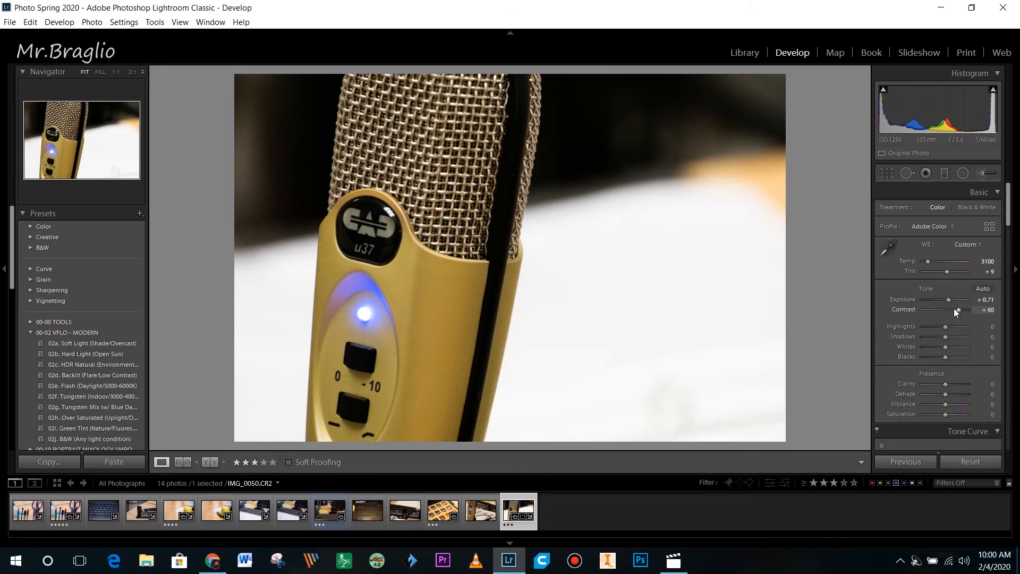
{"action": "left_click_drag", "start_coordinate": [962, 315], "coordinate": [865, 315]}
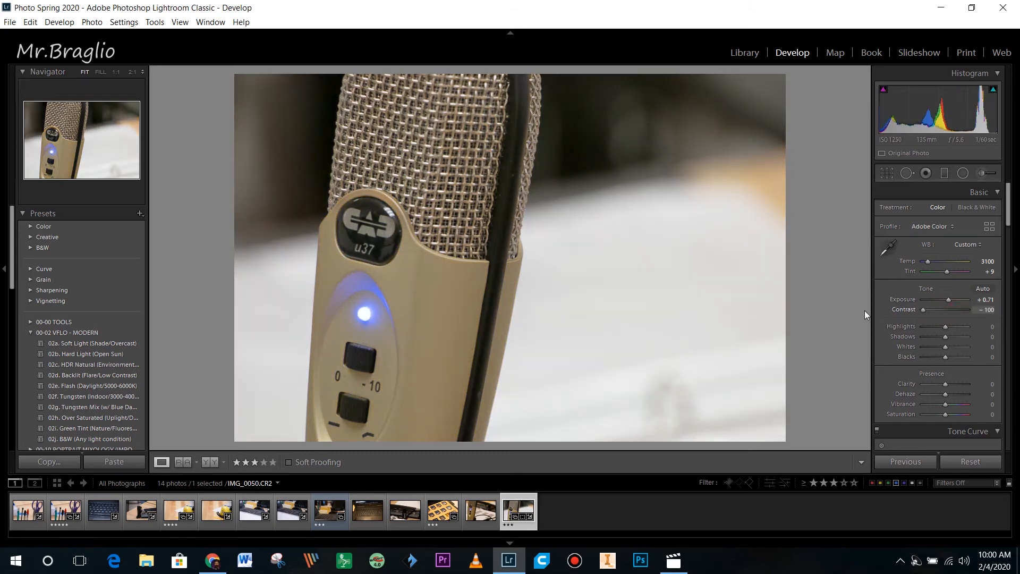
{"action": "left_click", "coordinate": [925, 309]}
{"action": "left_click_drag", "start_coordinate": [933, 308], "coordinate": [950, 314]}
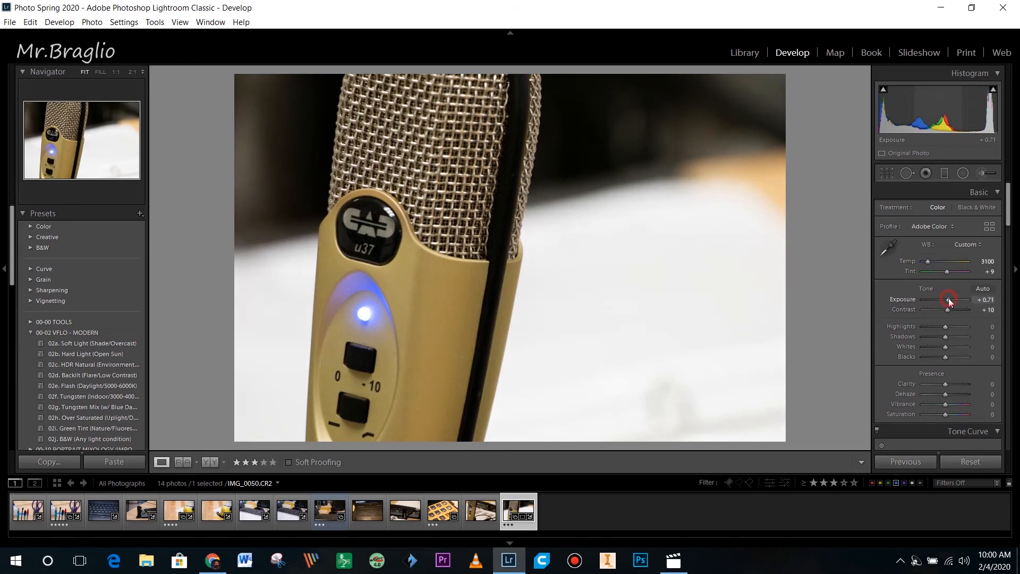
- Fine-tune the values by scrolling to Contrast +20 and Exposure +0.01
{"action": "scroll", "coordinate": [987, 303], "scroll_direction": "down", "scroll_amount": 4}
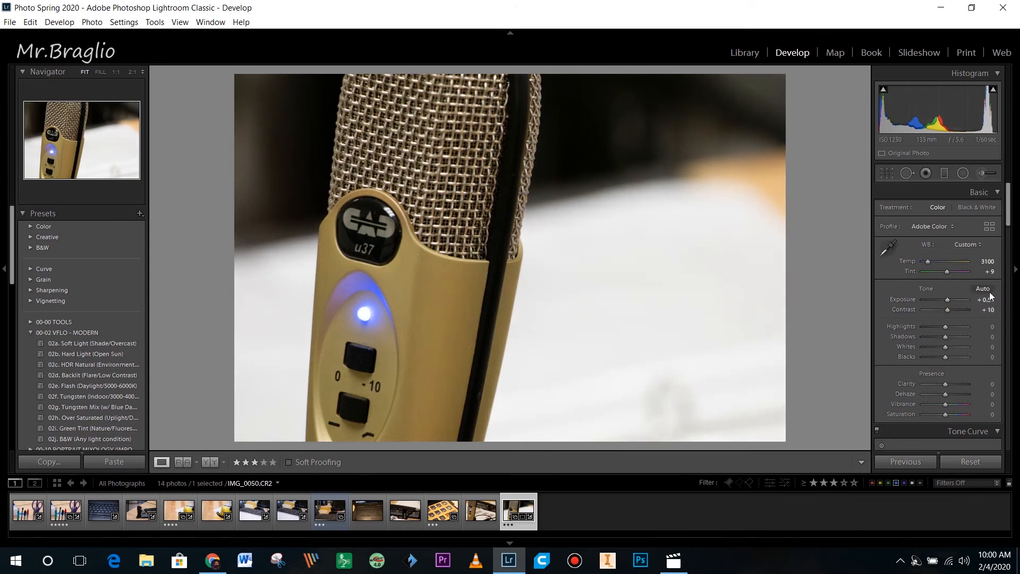
{"action": "left_click", "coordinate": [991, 309]}
{"action": "scroll", "coordinate": [991, 309], "scroll_direction": "up", "scroll_amount": 6}
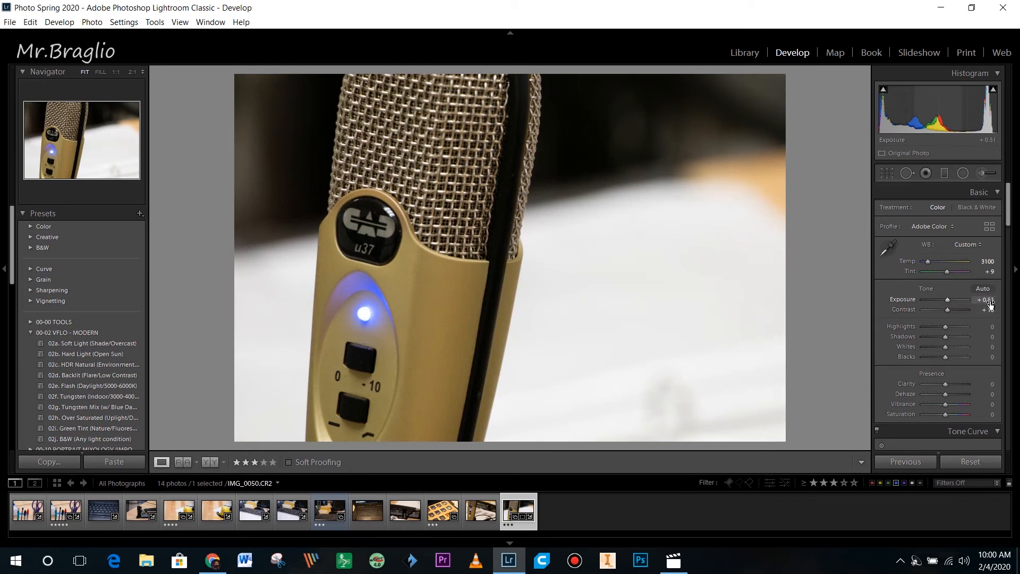
{"action": "scroll", "coordinate": [992, 310], "scroll_direction": "up", "scroll_amount": 1}
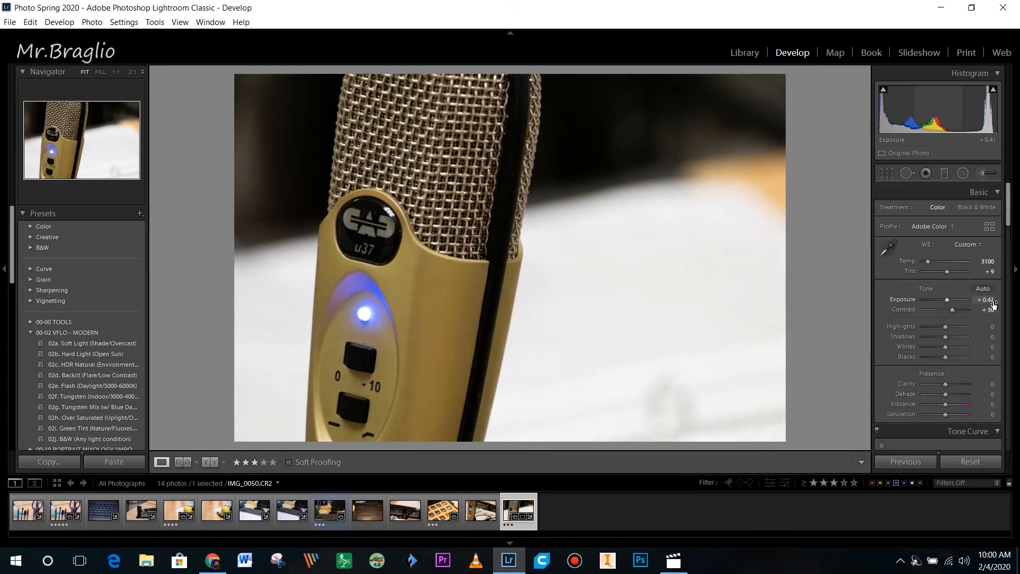
{"action": "scroll", "coordinate": [987, 310], "scroll_direction": "down", "scroll_amount": 3}
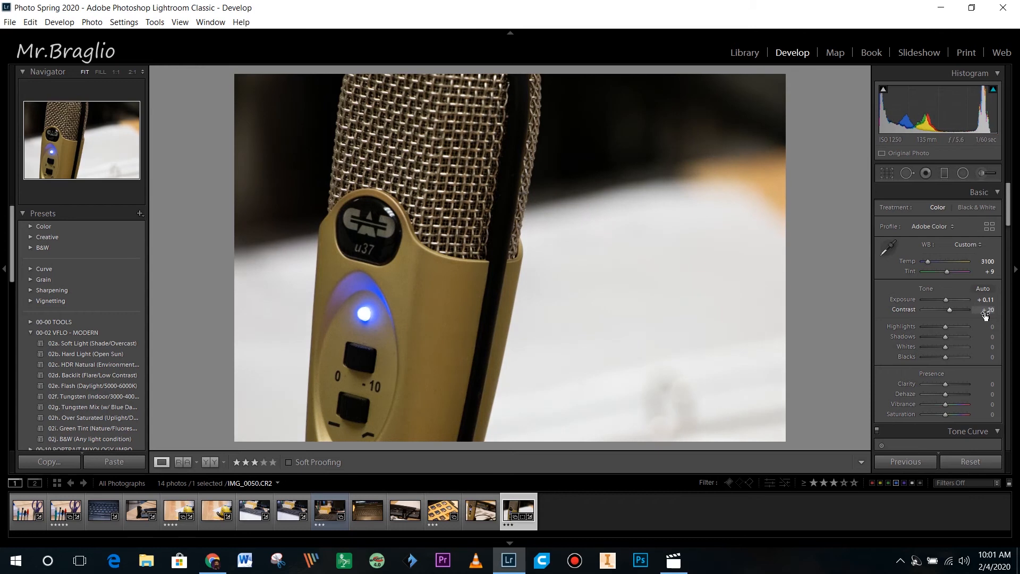
{"action": "scroll", "coordinate": [987, 301], "scroll_direction": "down", "scroll_amount": 3}
{"action": "scroll", "coordinate": [986, 303], "scroll_direction": "up", "scroll_amount": 2}
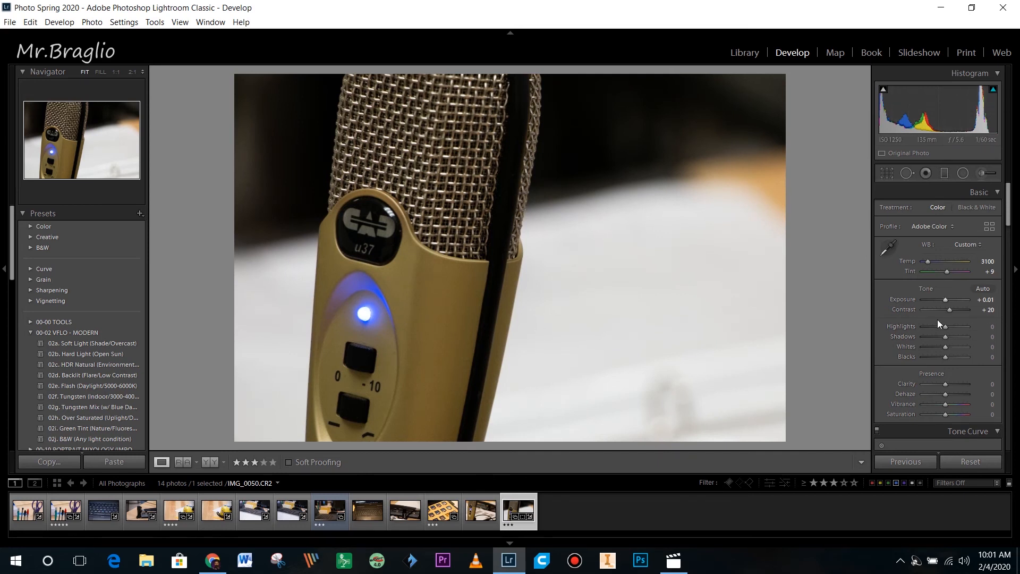
- Set Highlights +12, Shadows +50, Whites +93 and Blacks −79
{"action": "left_click_drag", "start_coordinate": [936, 326], "coordinate": [898, 333]}
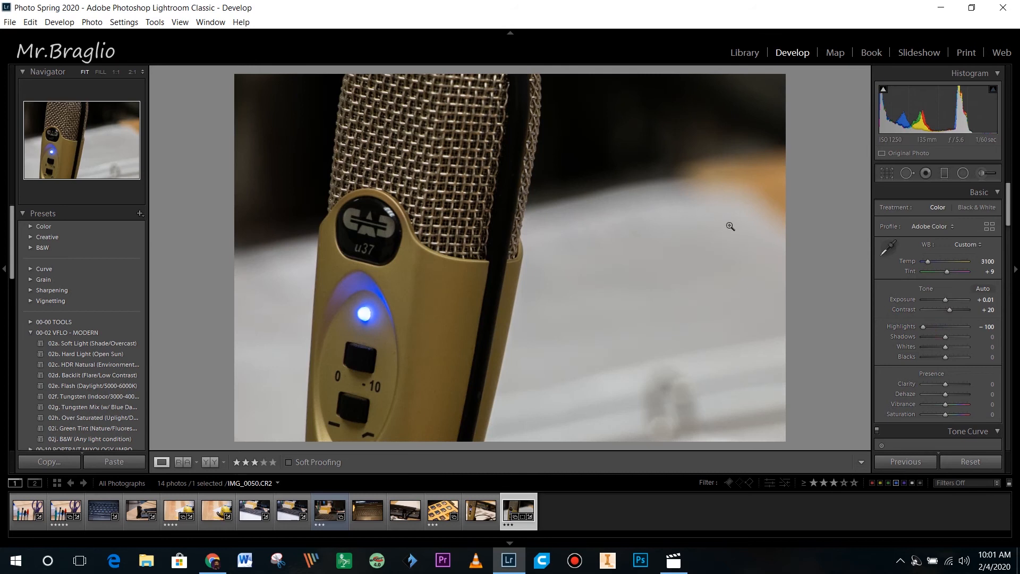
{"action": "left_click_drag", "start_coordinate": [923, 328], "coordinate": [878, 346]}
{"action": "left_click_drag", "start_coordinate": [930, 340], "coordinate": [958, 337]}
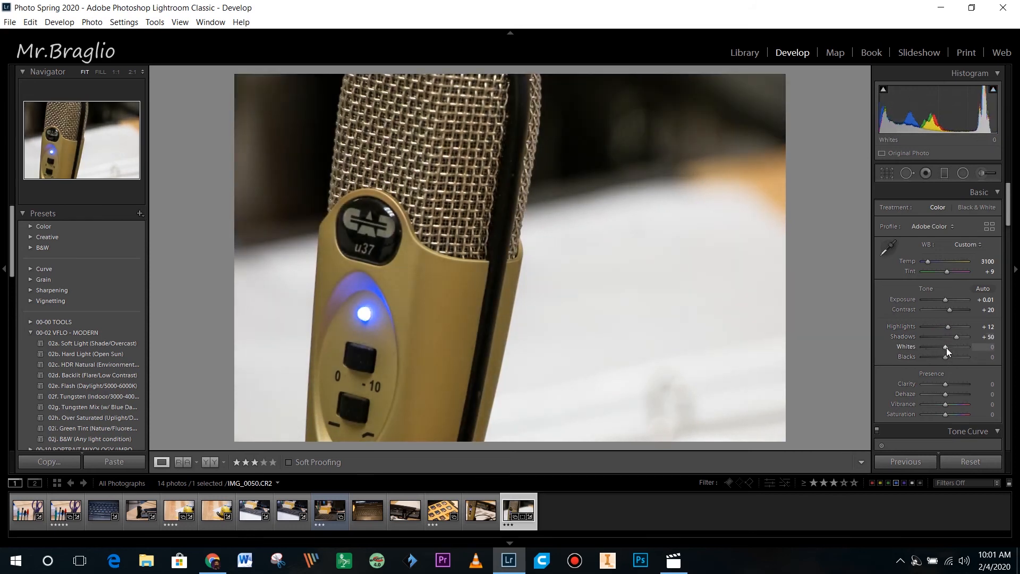
{"action": "mouse_move", "coordinate": [946, 347]}
{"action": "left_mouse_down"}
{"action": "mouse_move", "coordinate": [969, 347]}
{"action": "mouse_move", "coordinate": [929, 356]}
{"action": "left_mouse_up"}
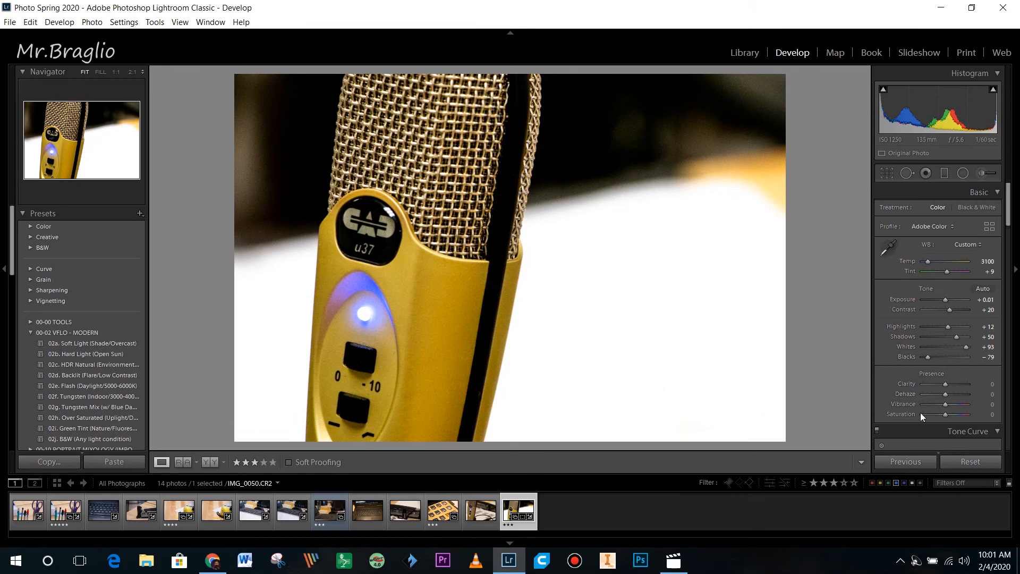
- Try Clarity at its minimum and at +100, then settle it at +33
{"action": "left_click_drag", "start_coordinate": [946, 385], "coordinate": [957, 387]}
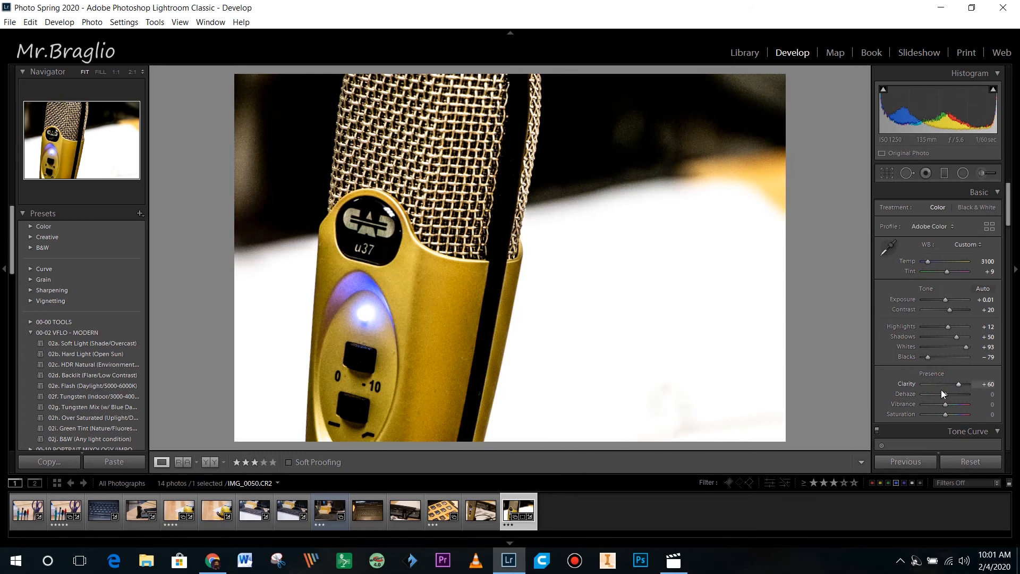
{"action": "left_click_drag", "start_coordinate": [959, 384], "coordinate": [889, 384]}
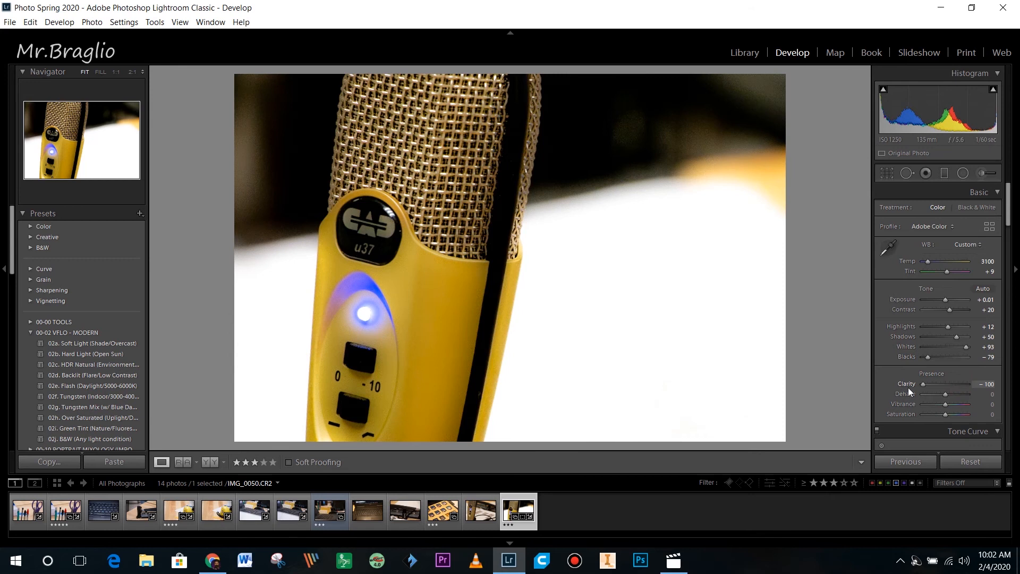
{"action": "left_click_drag", "start_coordinate": [920, 390], "coordinate": [991, 390]}
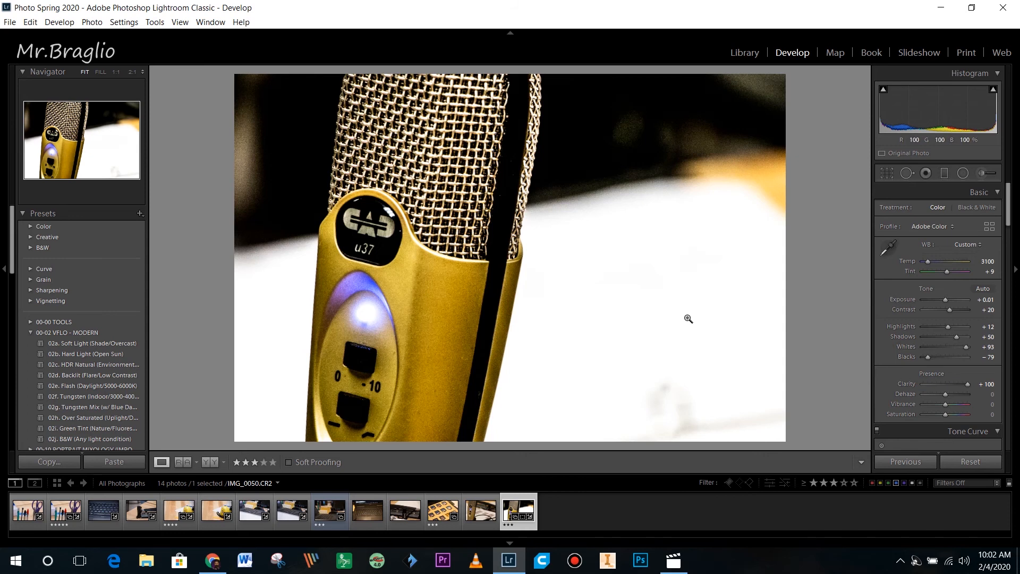
{"action": "left_click_drag", "start_coordinate": [968, 384], "coordinate": [954, 385]}
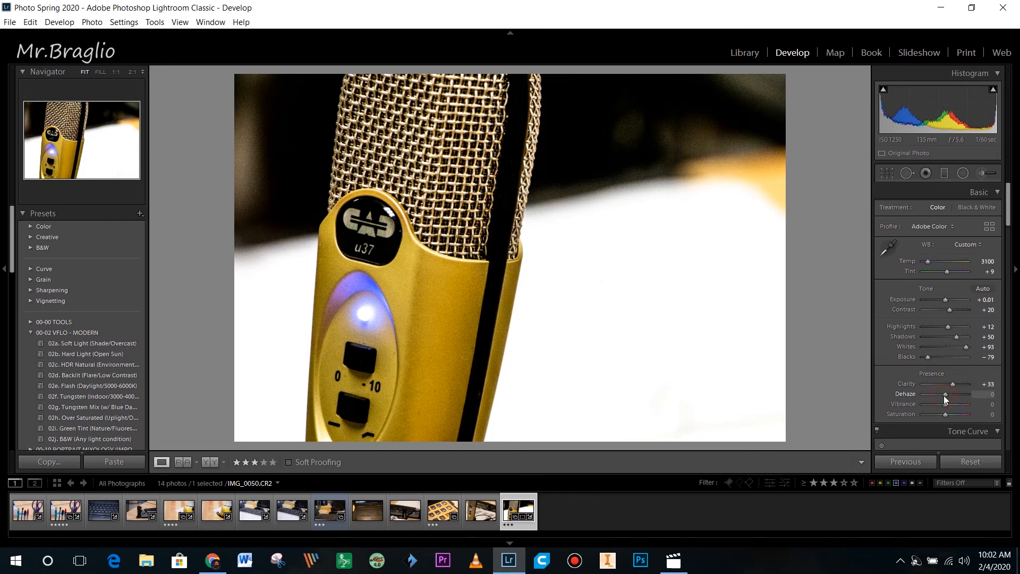
- Set Dehaze to −5 and reset Vibrance to 0 via its value box
{"action": "left_click_drag", "start_coordinate": [942, 395], "coordinate": [981, 404]}
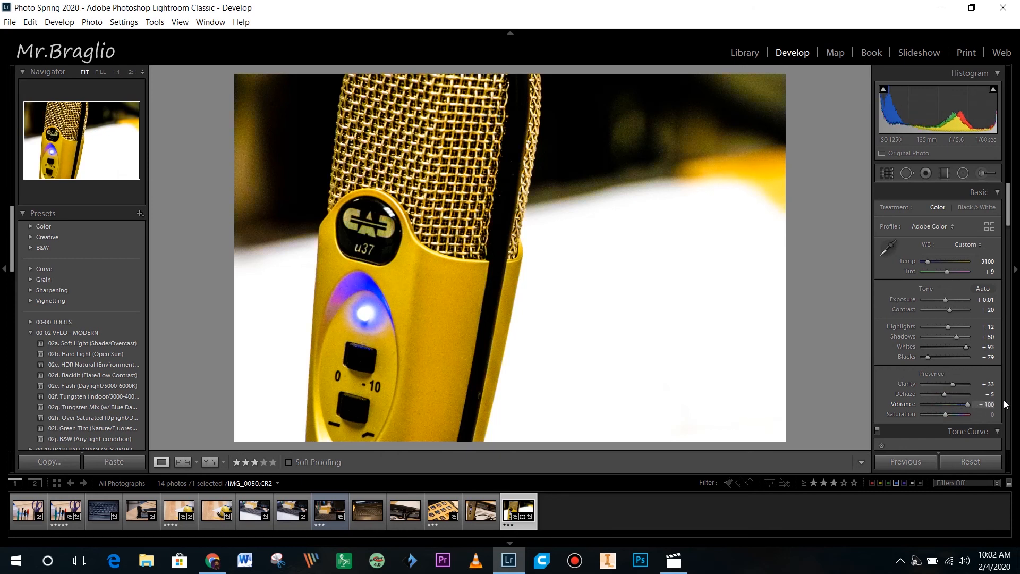
{"action": "left_click_drag", "start_coordinate": [970, 405], "coordinate": [948, 404]}
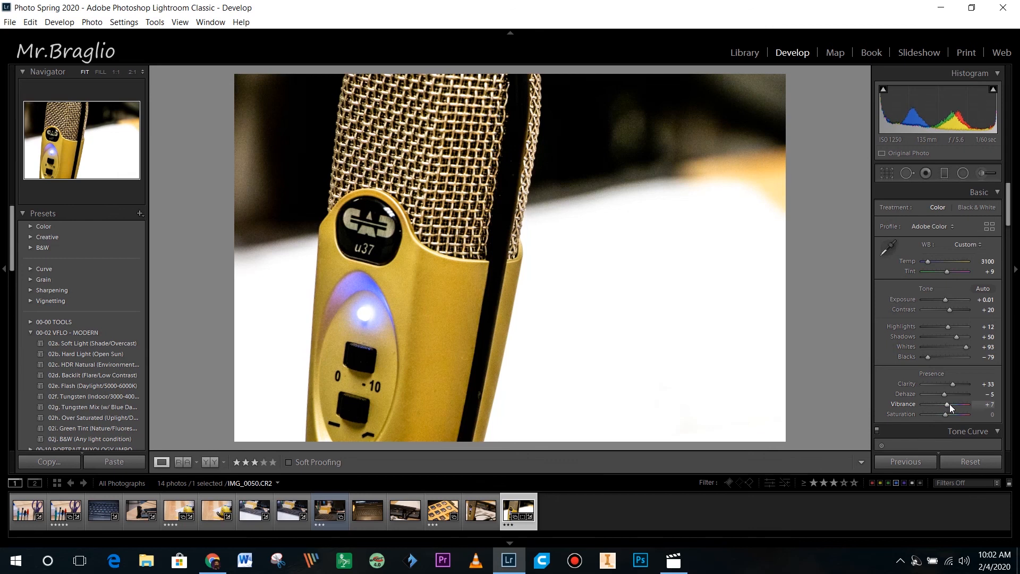
{"action": "left_click", "coordinate": [989, 405]}
{"action": "key", "text": "Return"}
{"action": "left_click", "coordinate": [990, 404]}
{"action": "type", "text": "0"}
{"action": "left_click", "coordinate": [945, 414]}
- Compare Saturation at +100, −69 and −100, then set it to +2
{"action": "left_click_drag", "start_coordinate": [945, 413], "coordinate": [942, 411]}
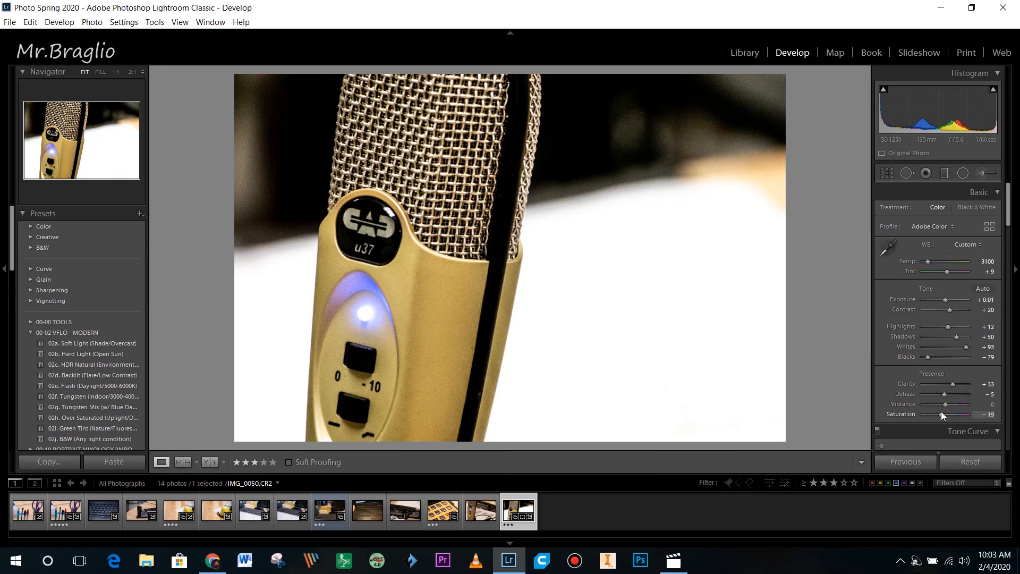
{"action": "left_click_drag", "start_coordinate": [941, 412], "coordinate": [968, 414]}
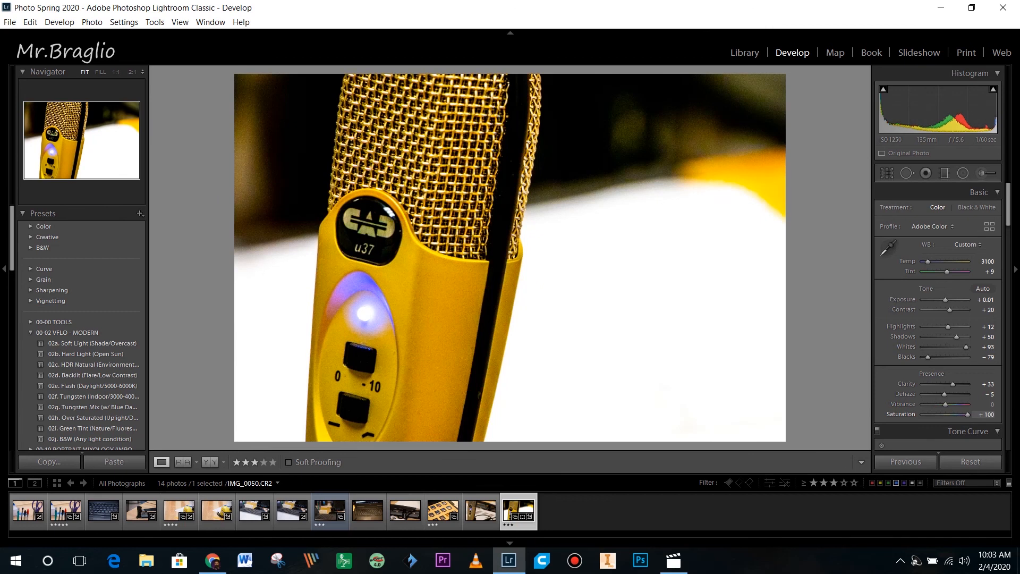
{"action": "left_click_drag", "start_coordinate": [967, 414], "coordinate": [945, 416]}
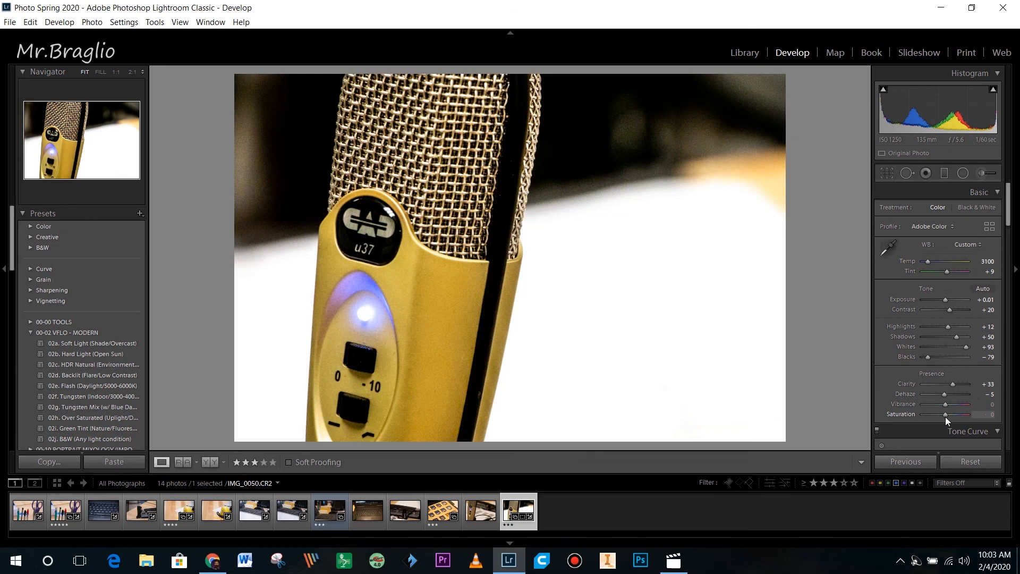
{"action": "left_click_drag", "start_coordinate": [945, 417], "coordinate": [930, 417]}
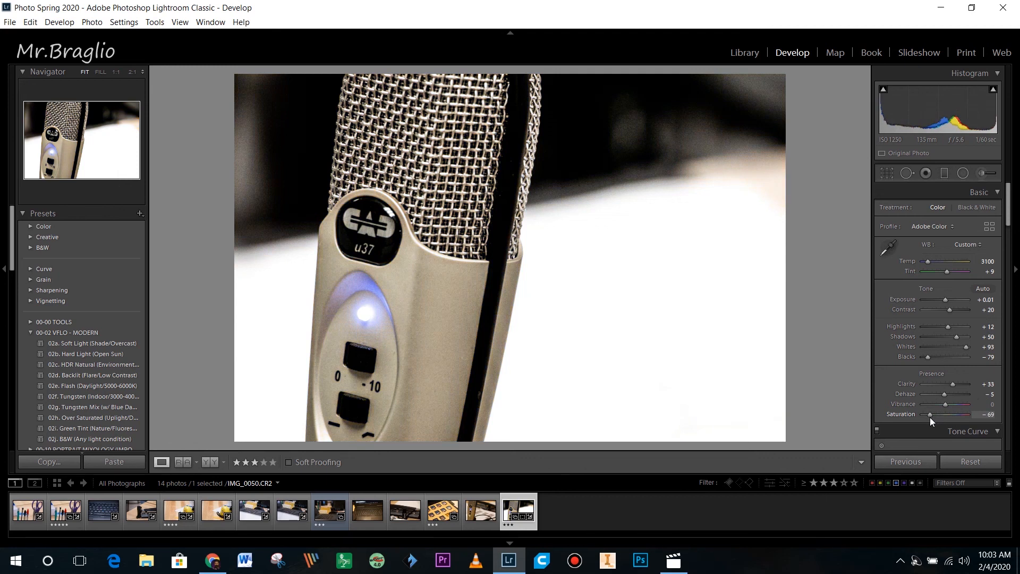
{"action": "left_click_drag", "start_coordinate": [930, 416], "coordinate": [843, 420]}
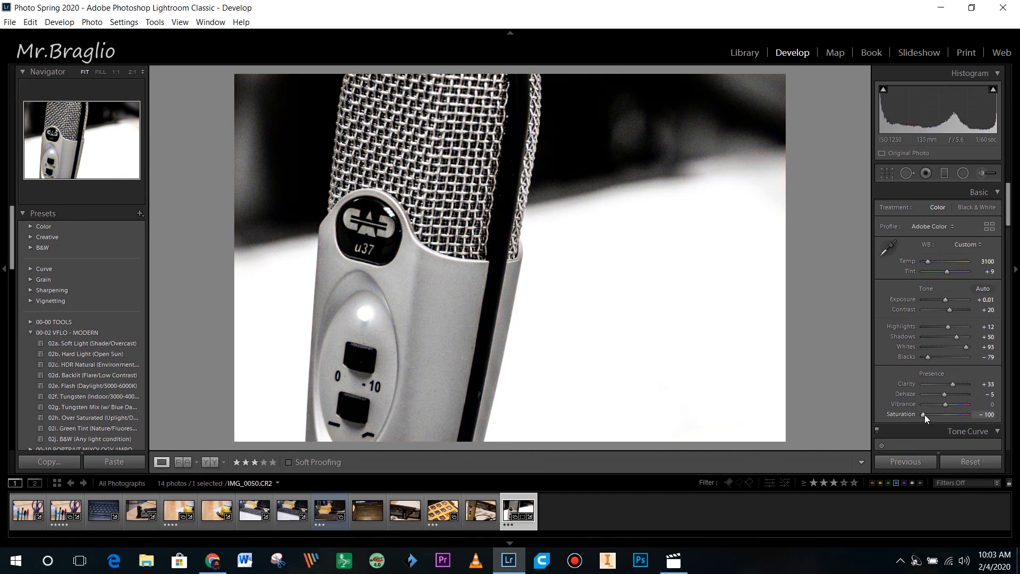
{"action": "left_click_drag", "start_coordinate": [923, 414], "coordinate": [946, 413]}
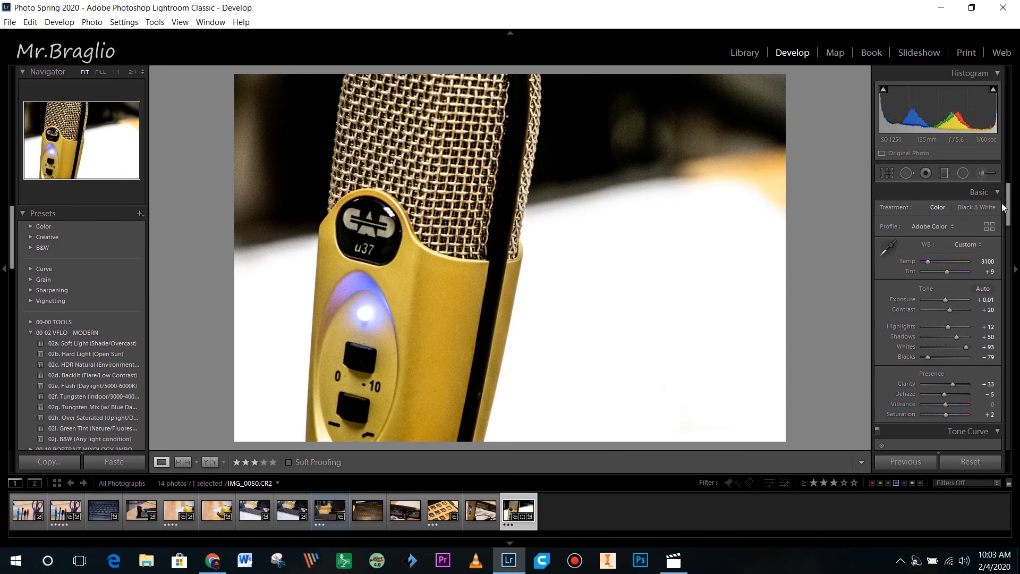
- Convert the photo to Black & White and lower Exposure to −0.60
{"action": "left_click", "coordinate": [986, 208]}
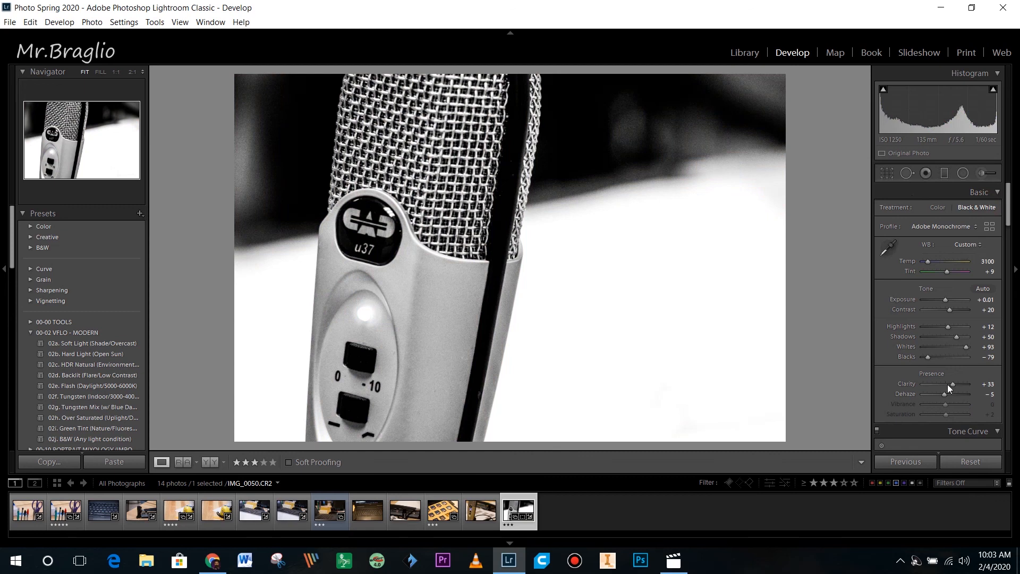
{"action": "left_click_drag", "start_coordinate": [947, 300], "coordinate": [944, 301]}
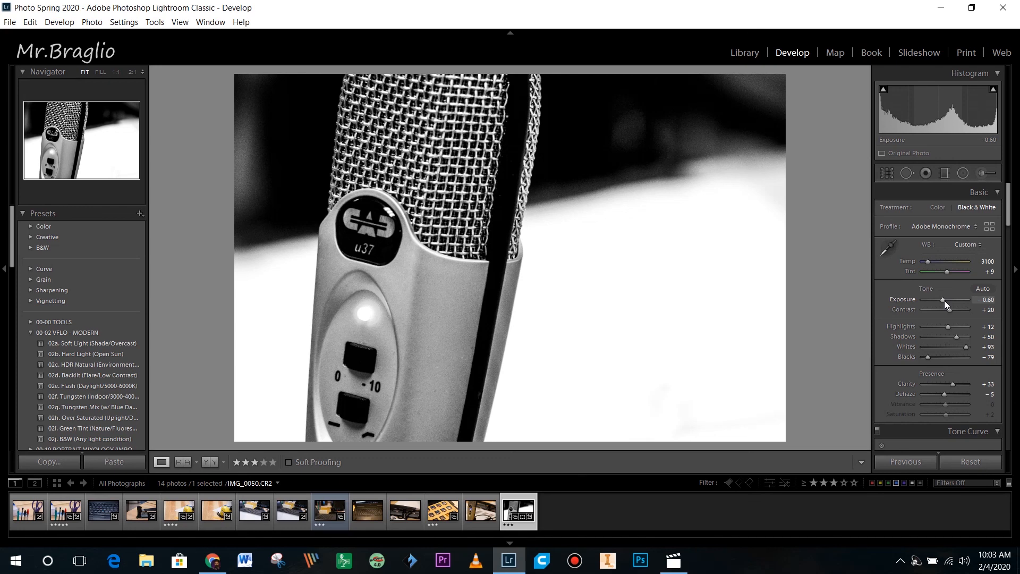
{"action": "left_click", "coordinate": [750, 54]}
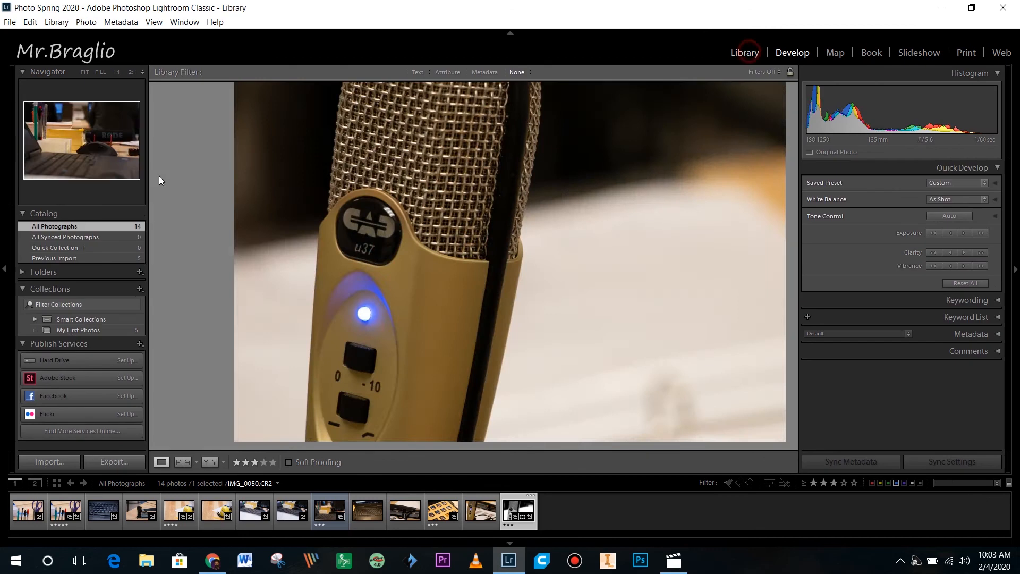
- Show the My First Photos collection's 5 photos in the Library grid
{"action": "left_click", "coordinate": [106, 330]}
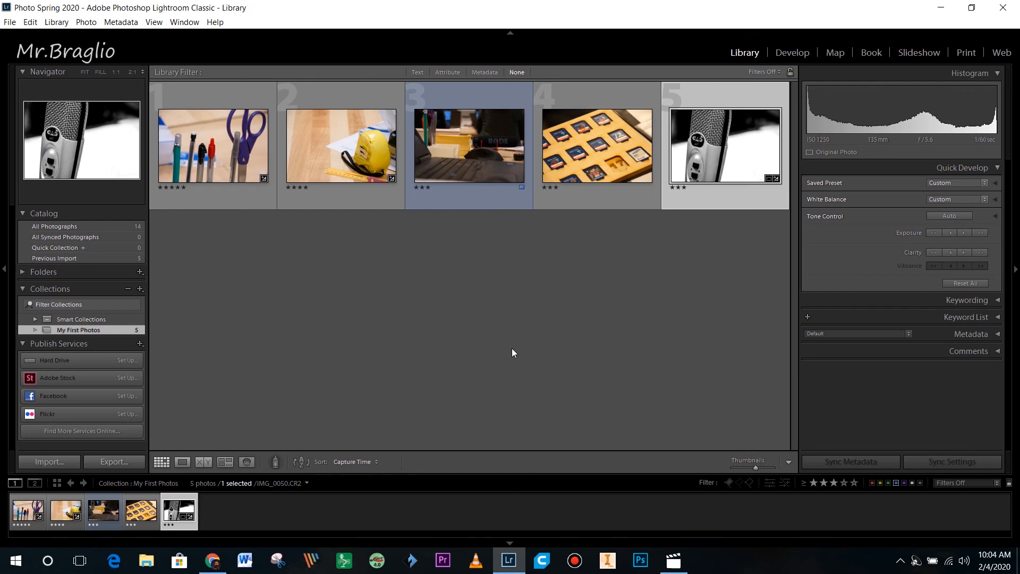
{"action": "mouse_move", "coordinate": [513, 5]}
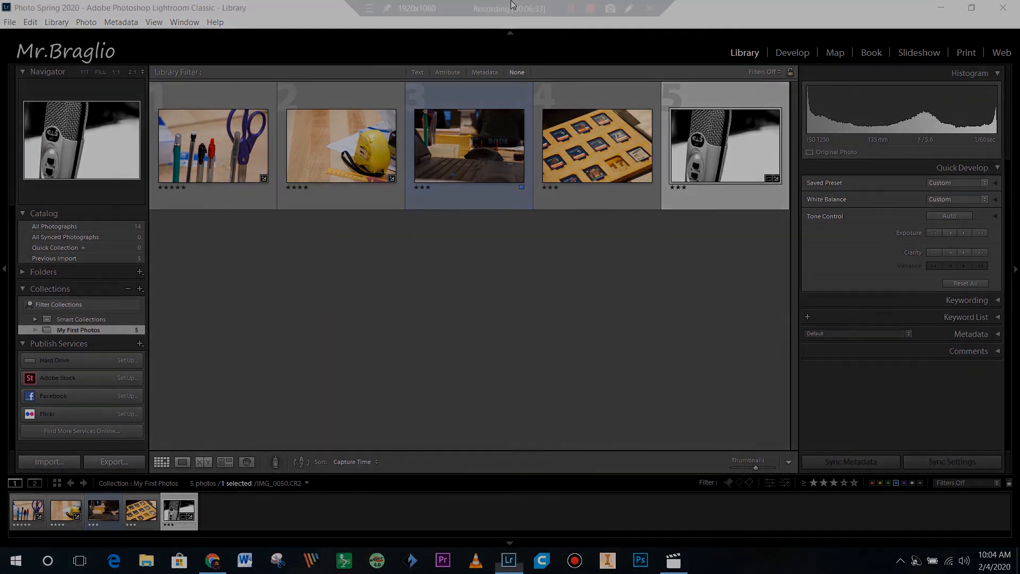